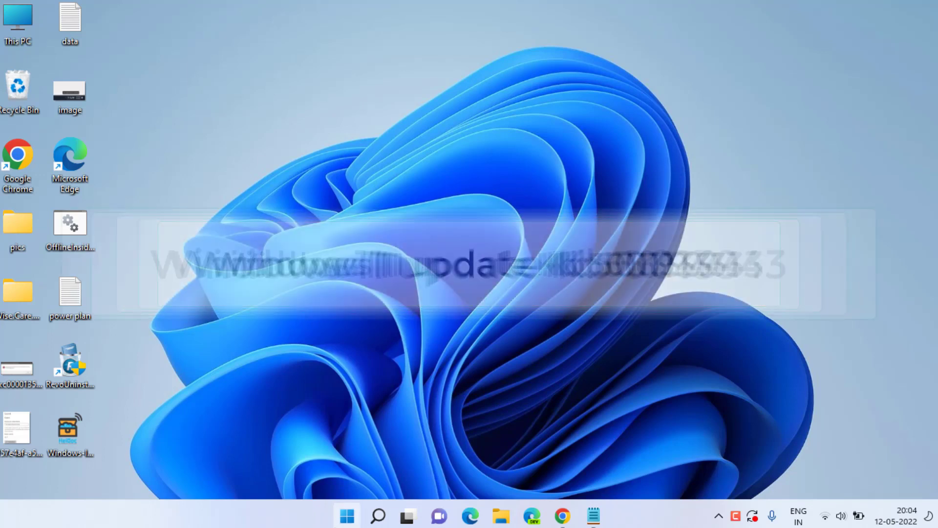
- Launch Command Prompt as administrator from a Start search for cmd
click(346, 515)
text(cmd)
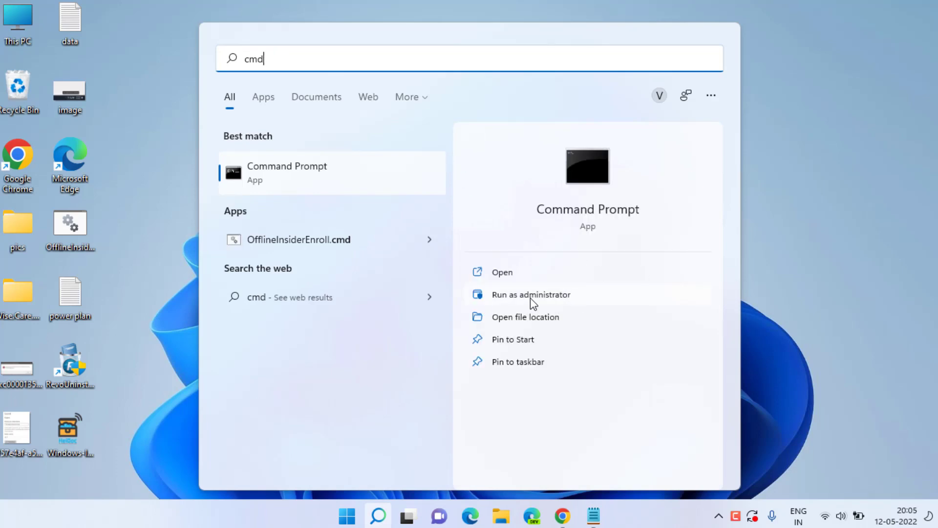
click(511, 299)
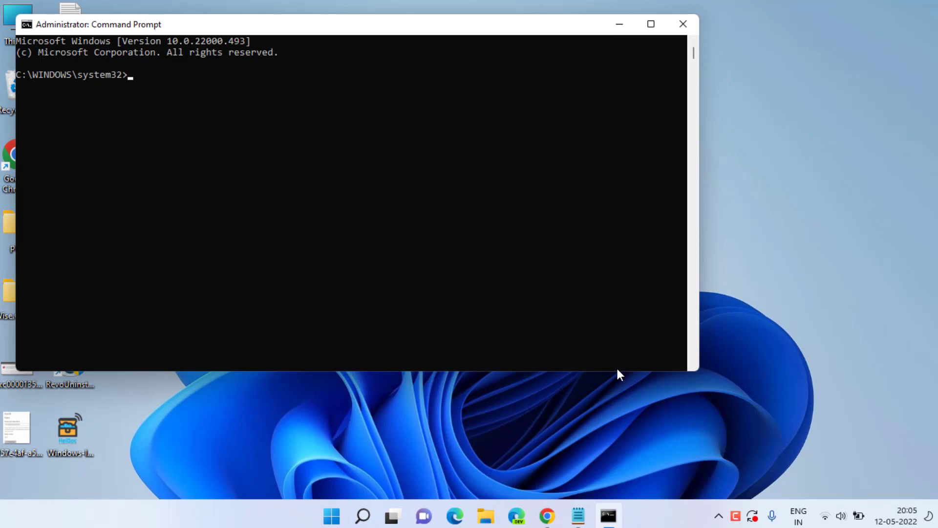
- Copy the netfx3 dism command from Notepad and run it in the admin Command Prompt
click(586, 513)
click(654, 143)
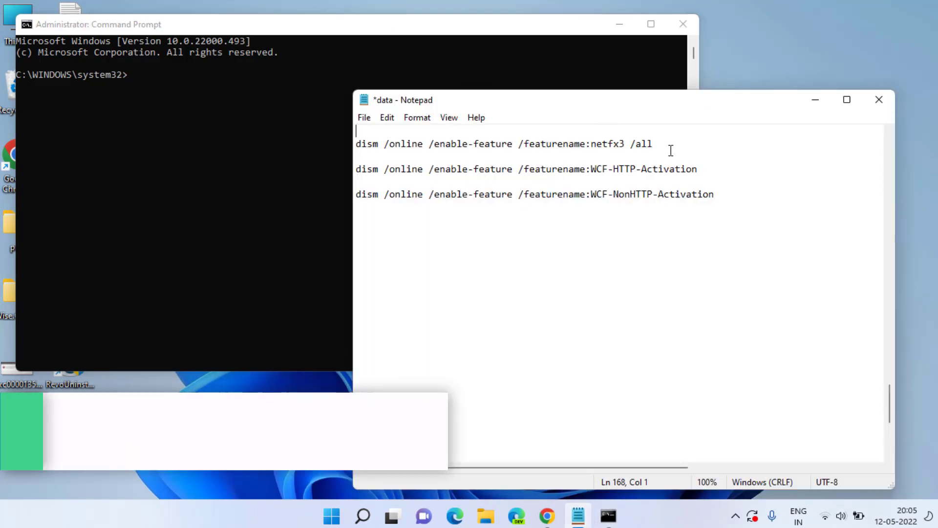
shift+click(367, 143)
right_click(368, 143)
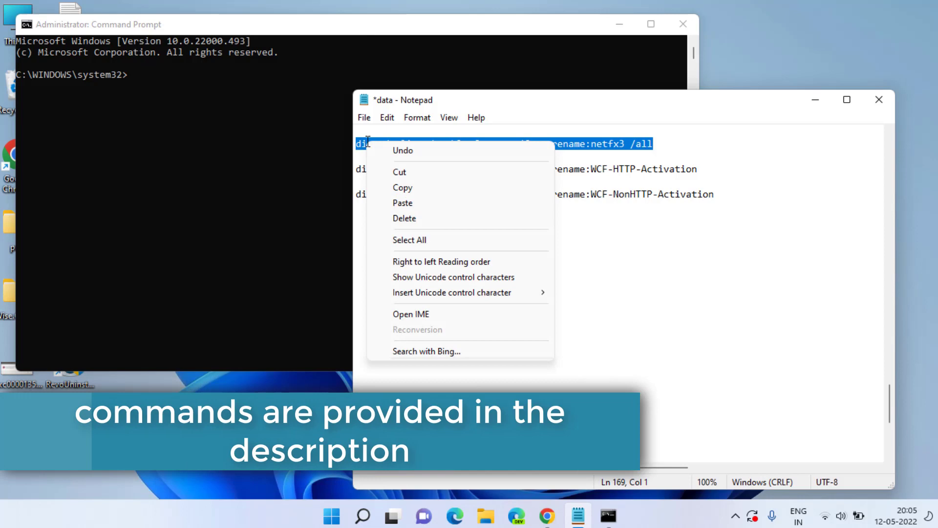
click(395, 187)
click(170, 96)
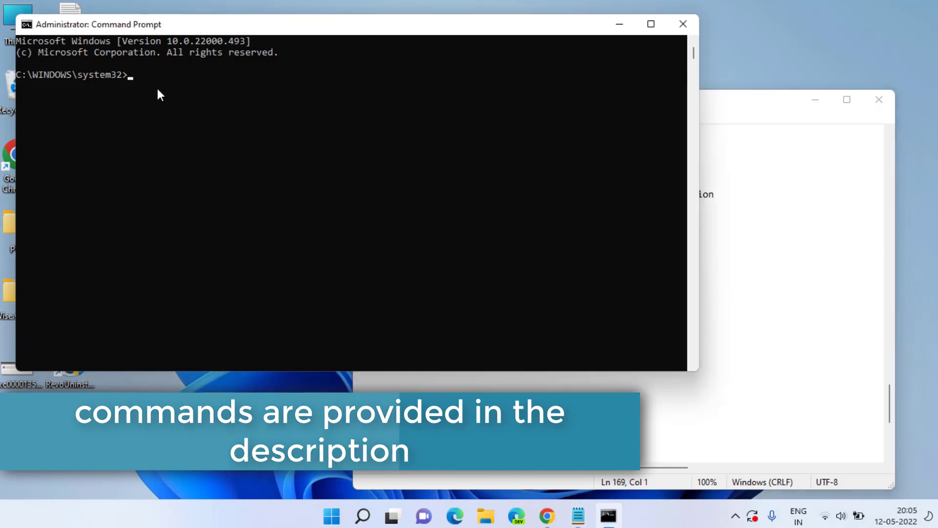
right_click(153, 89)
key(Return)
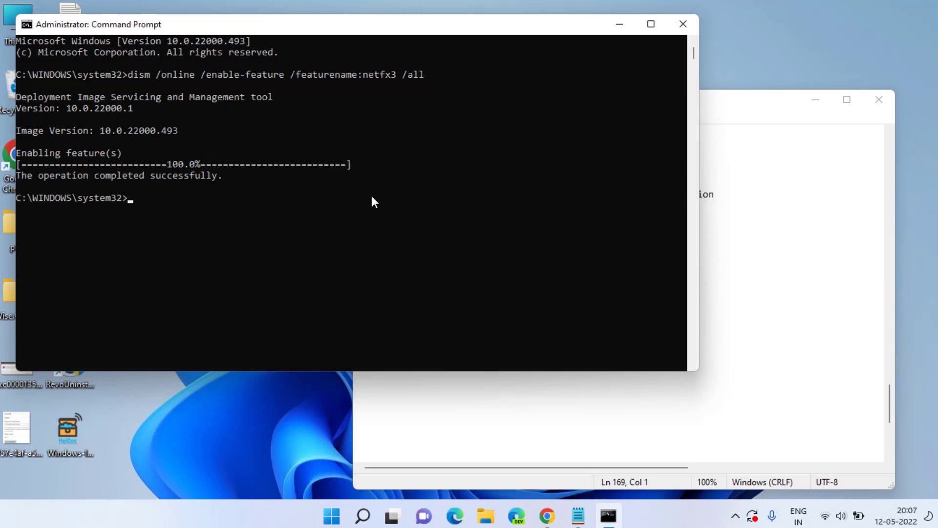
- Copy the WCF-HTTP-Activation dism command from Notepad and run it in Command Prompt
click(804, 247)
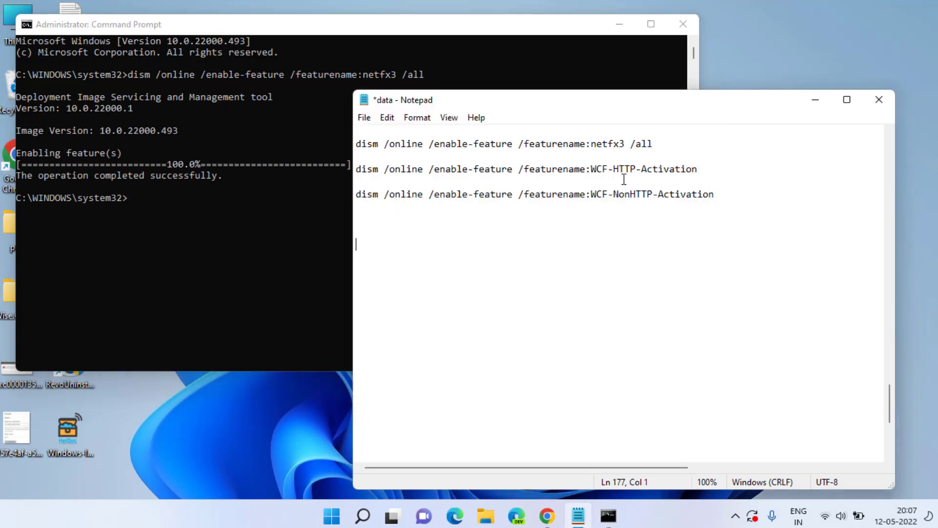
drag(357, 182, 357, 169)
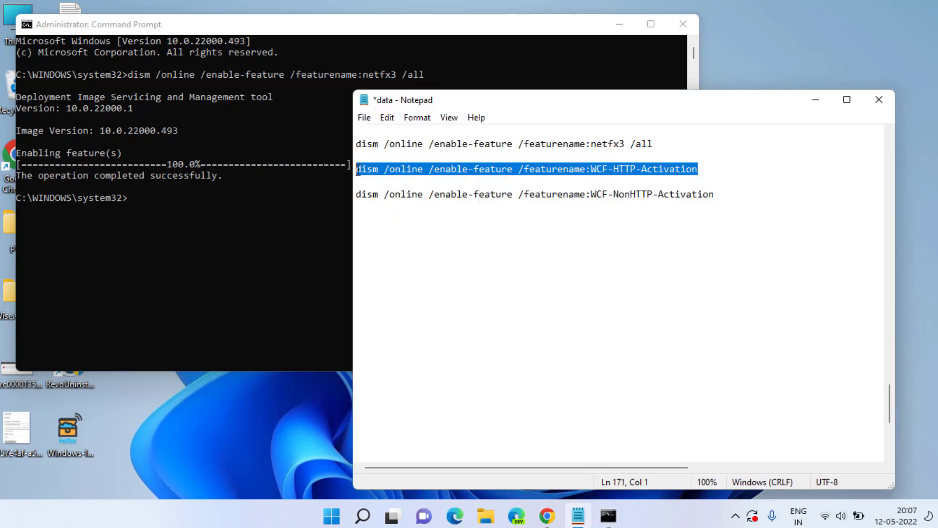
right_click(363, 171)
click(393, 216)
click(221, 229)
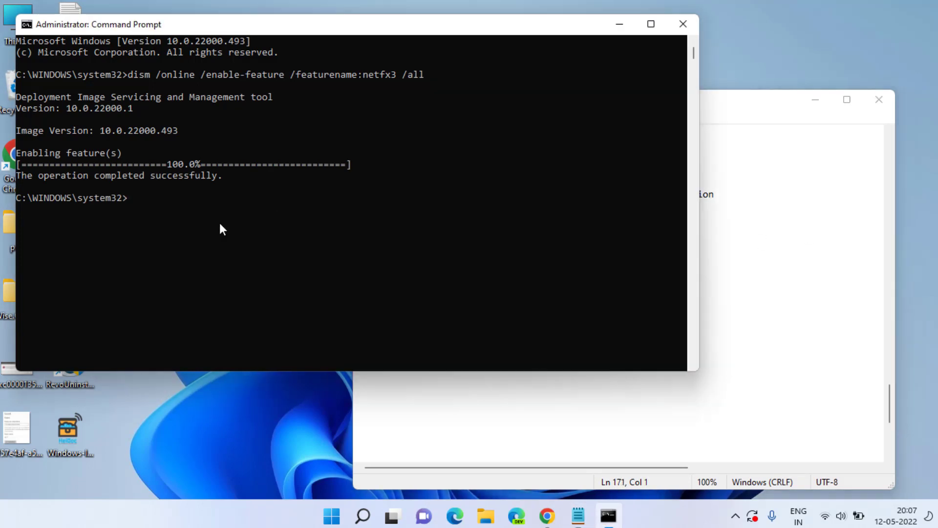
key(ctrl+v)
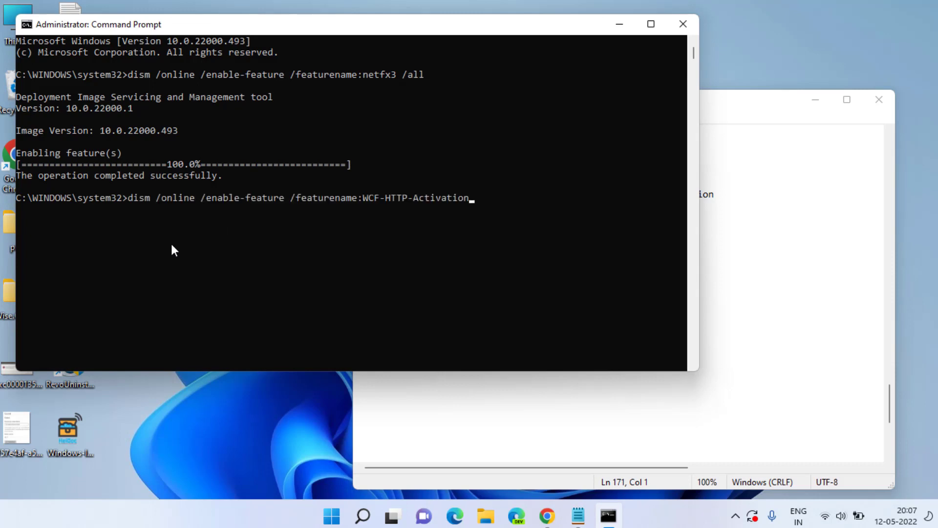
key(Return)
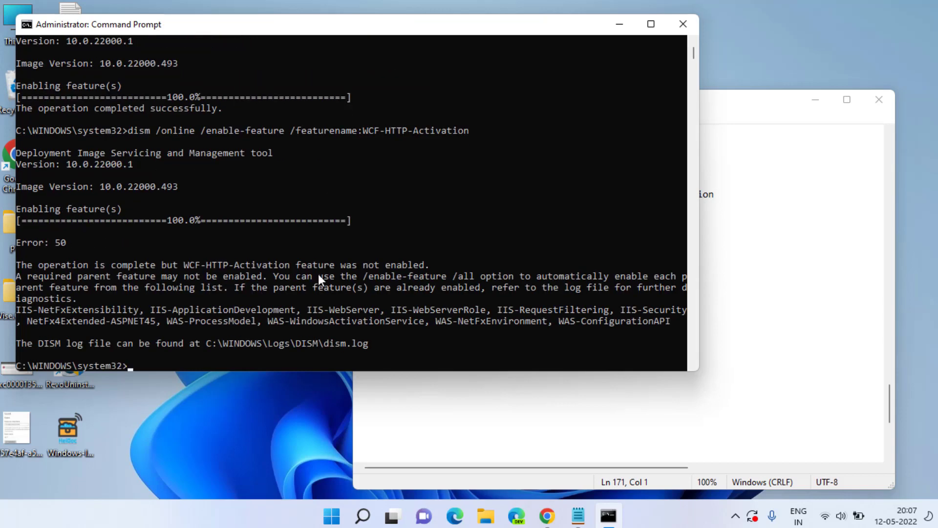
- Copy the WCF-NonHTTP-Activation dism command from Notepad and run it in Command Prompt
click(765, 287)
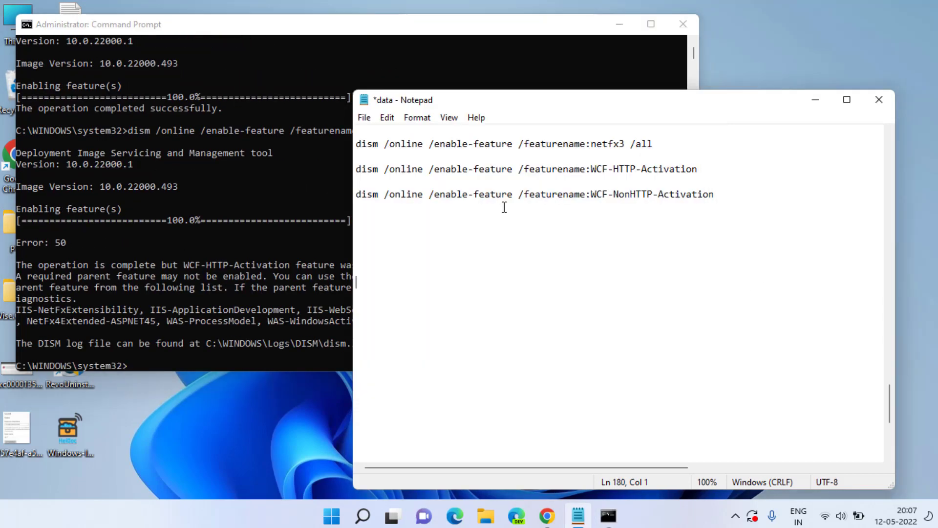
click(725, 196)
shift+click(357, 194)
right_click(374, 201)
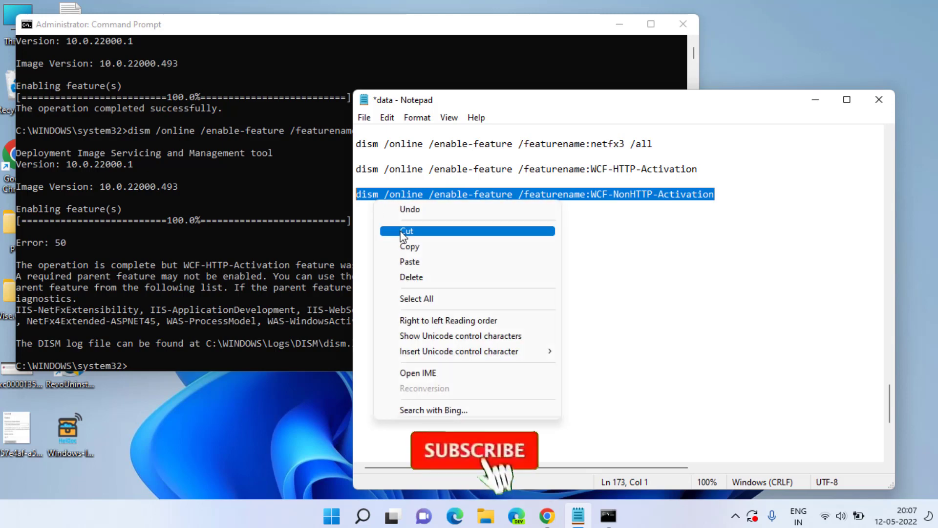
click(407, 245)
click(190, 364)
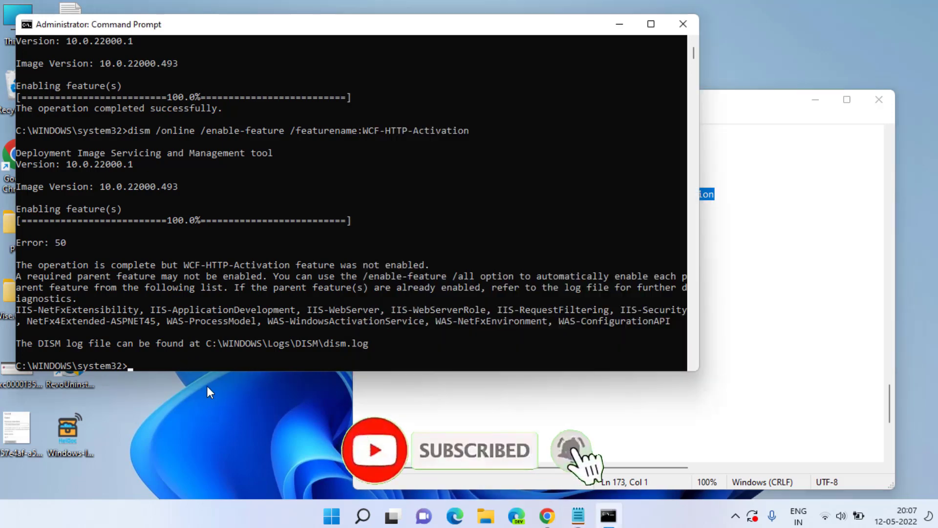
right_click(186, 368)
key(Return)
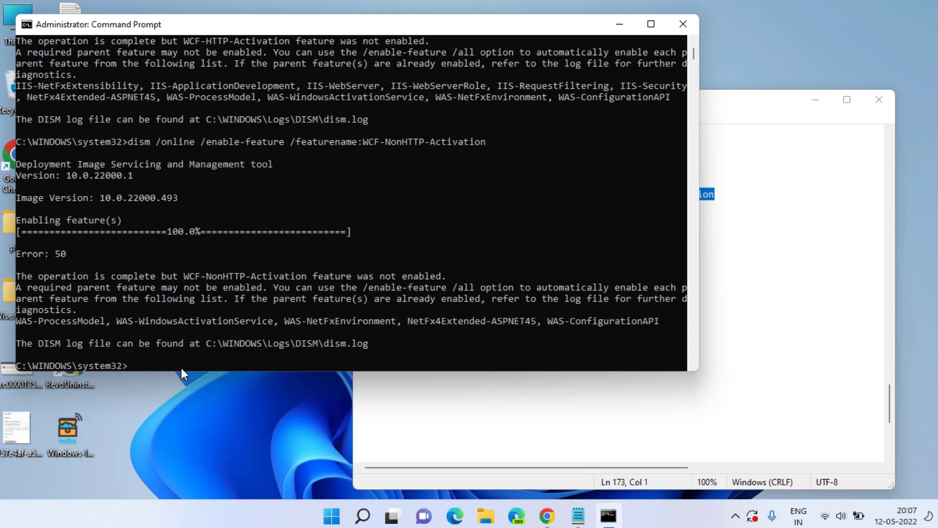
- Close Command Prompt, then close Notepad, saving changes to data.txt
click(690, 23)
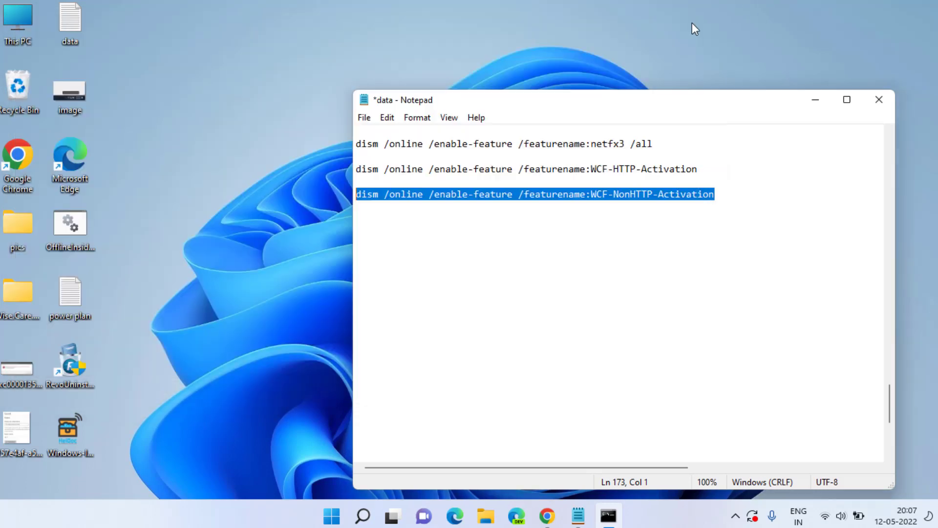
click(880, 100)
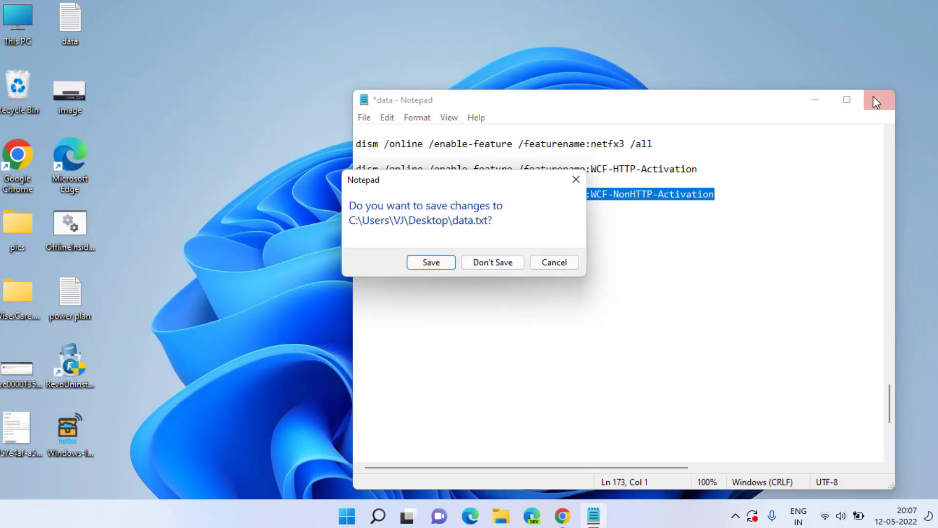
click(423, 267)
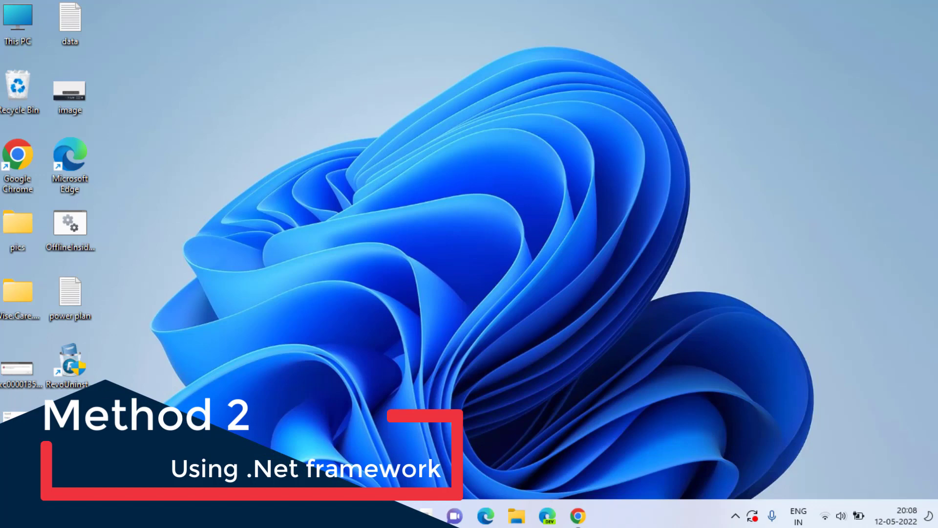
- Run appwiz.cpl from the Run dialog to open Programs and Features
key(super)
text(run)
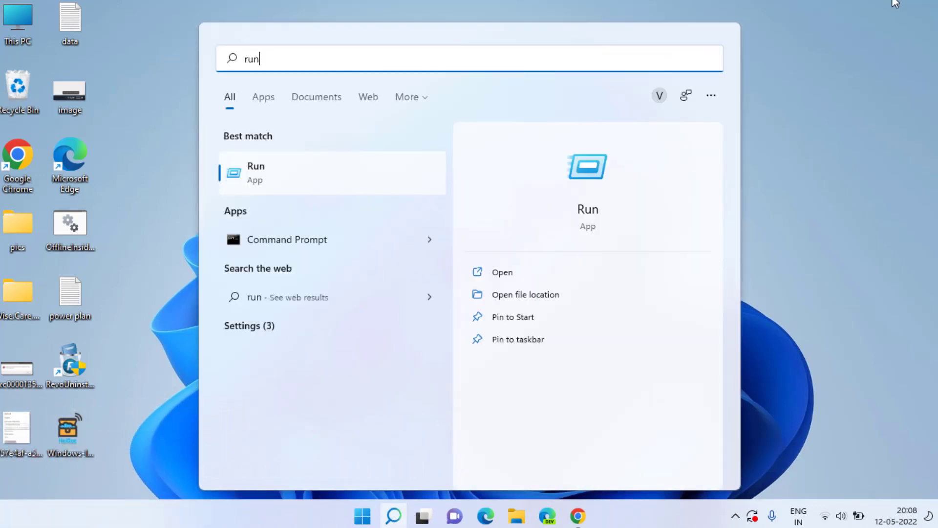
click(590, 173)
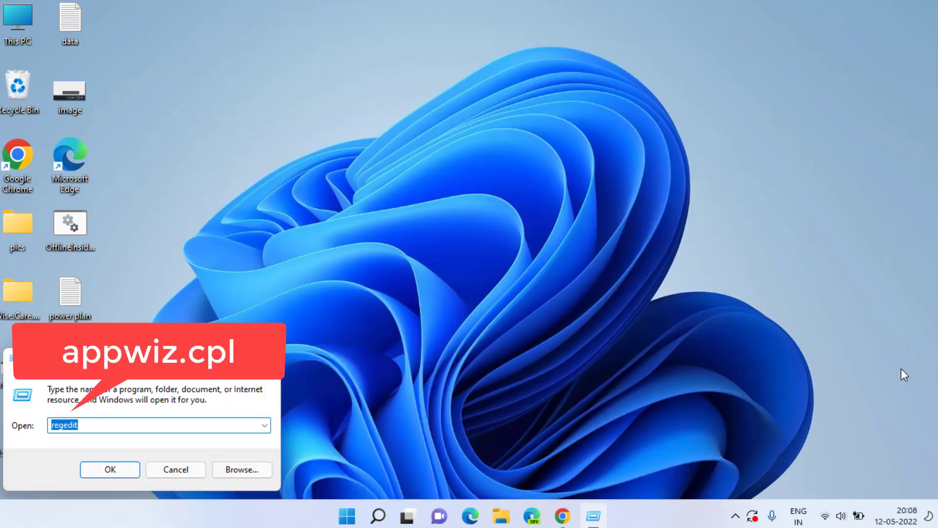
text(appwi)
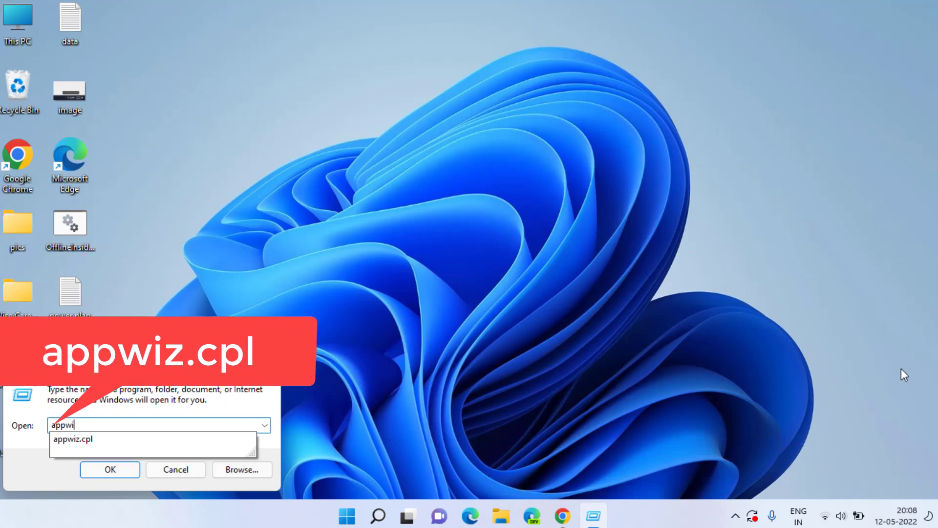
text(z.cpl)
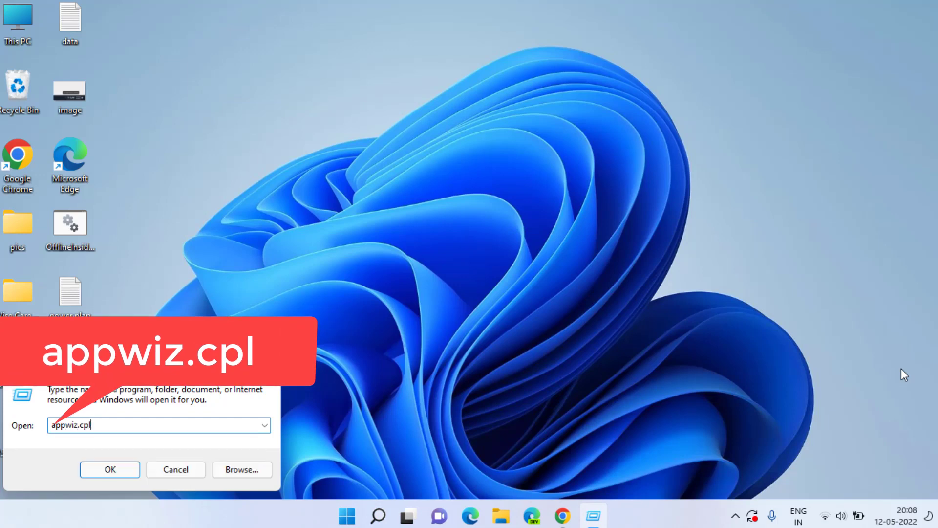
key(Return)
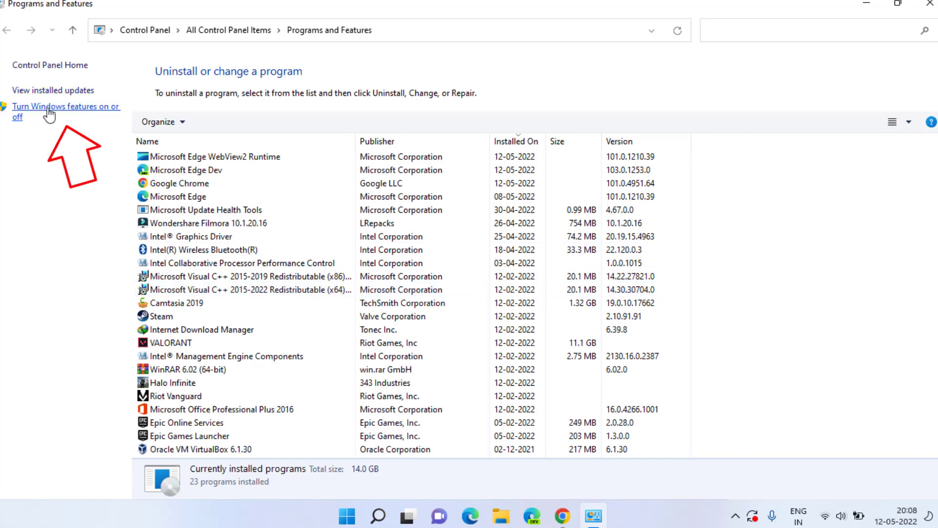
- In Windows Features, enable WCF HTTP Activation and WCF Non-HTTP Activation under .NET Framework 3.5
click(48, 112)
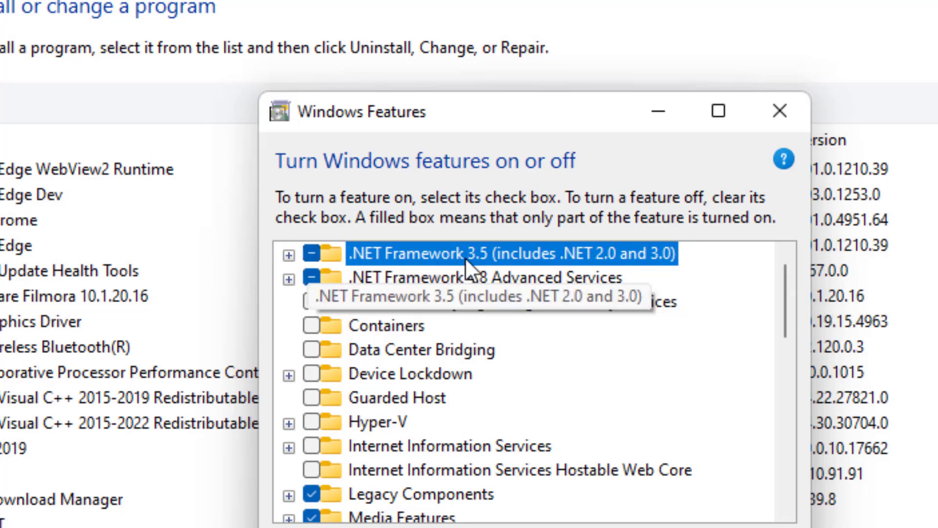
click(288, 256)
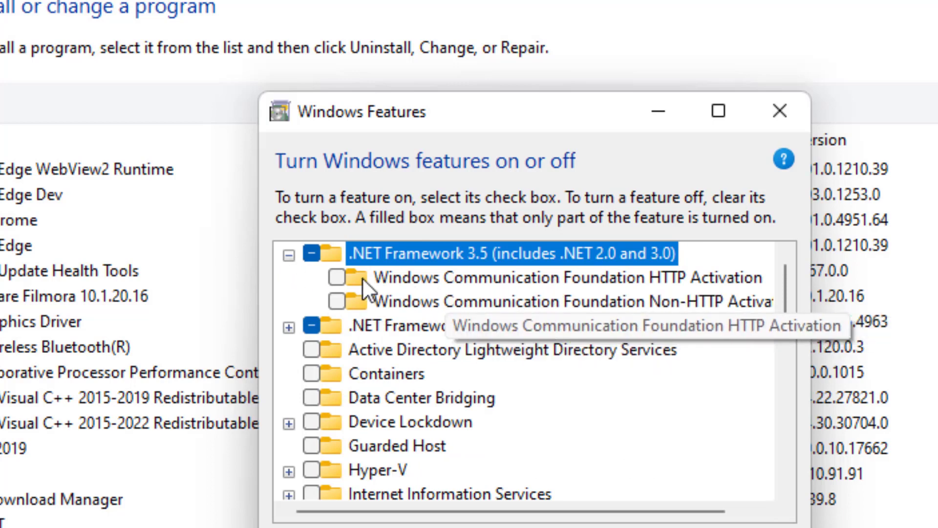
click(337, 278)
click(335, 303)
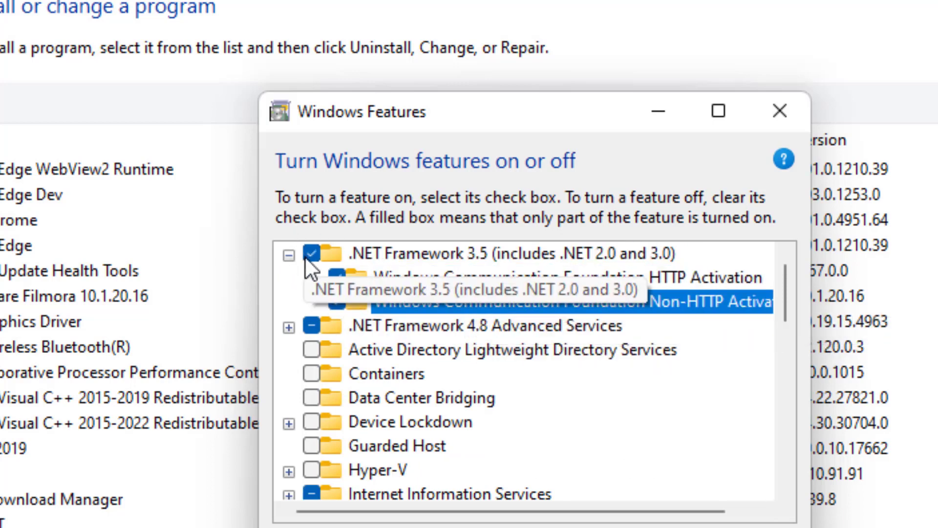
click(288, 256)
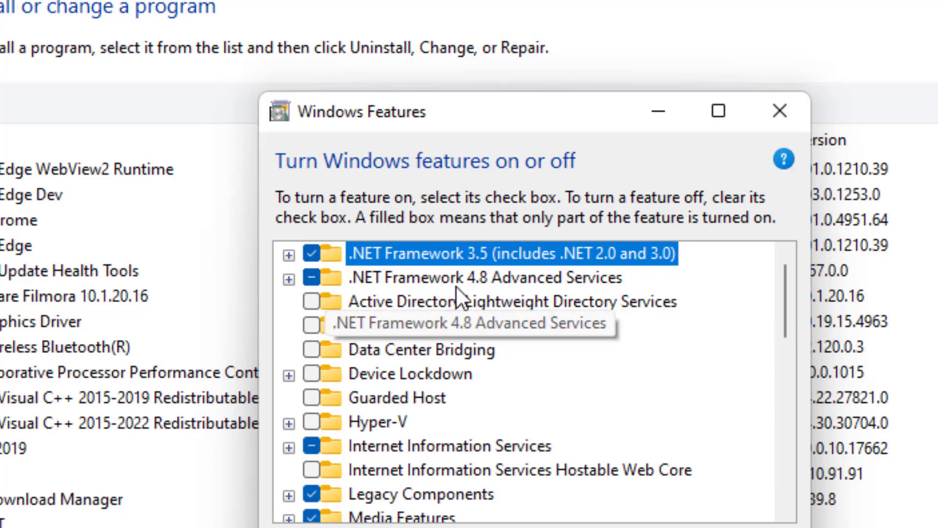
- Enable WCF HTTP, MSMQ, Named Pipe and TCP Activation under .NET Framework 4.8 Advanced Services
click(563, 286)
click(289, 280)
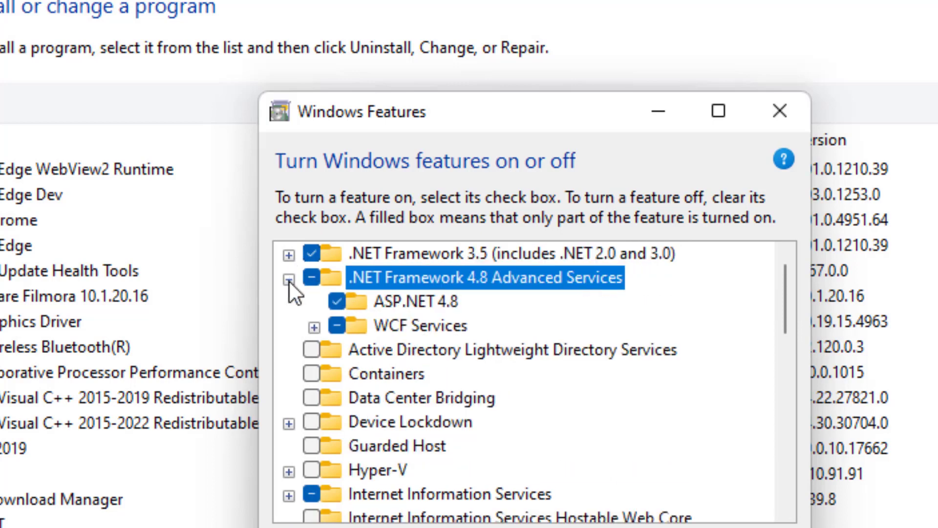
click(313, 327)
click(362, 350)
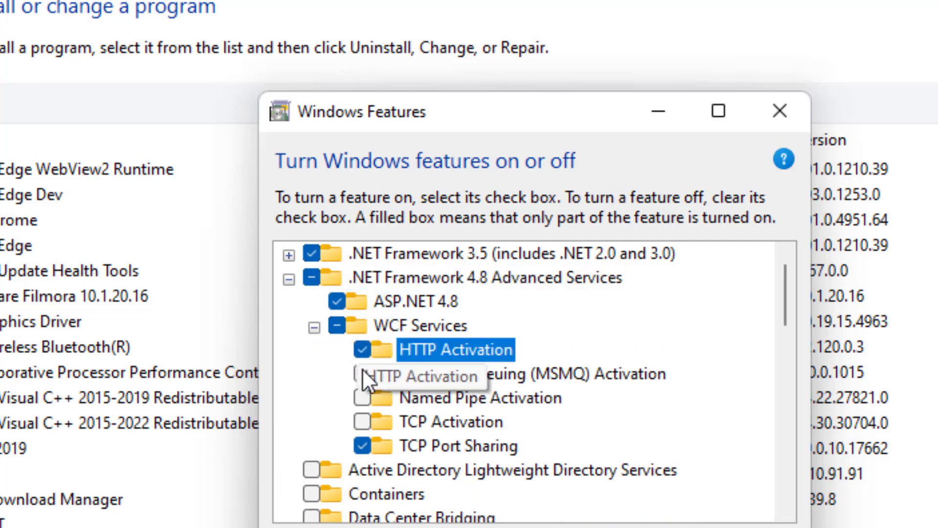
click(363, 374)
click(361, 398)
click(362, 421)
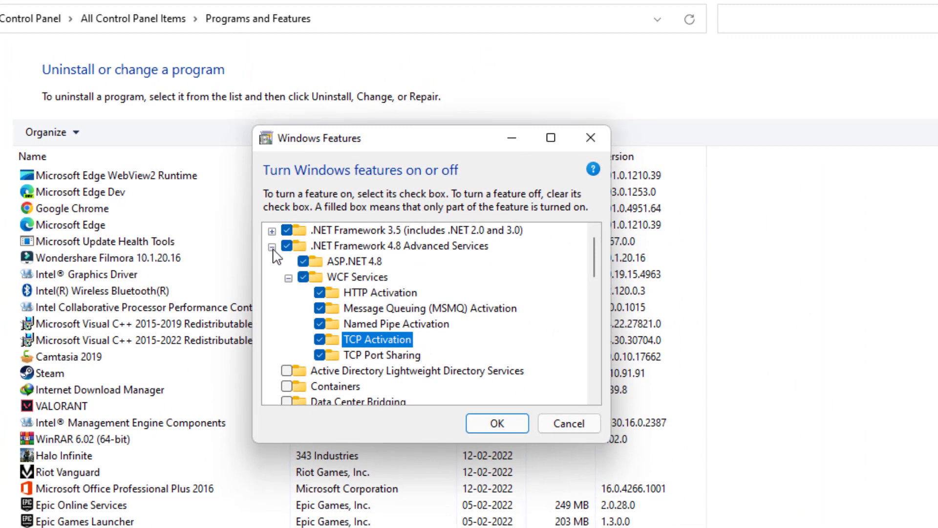
click(282, 266)
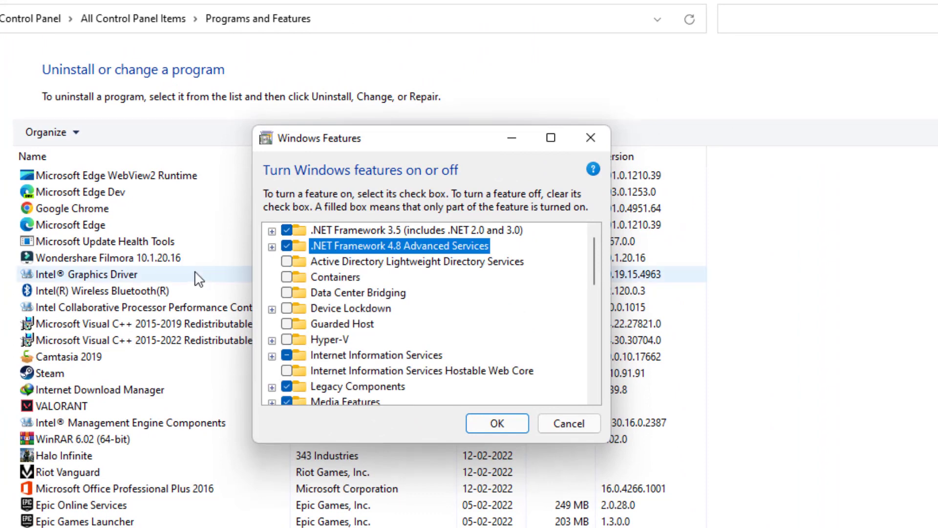
- Apply the .NET feature changes and close Windows Features once they complete
click(500, 427)
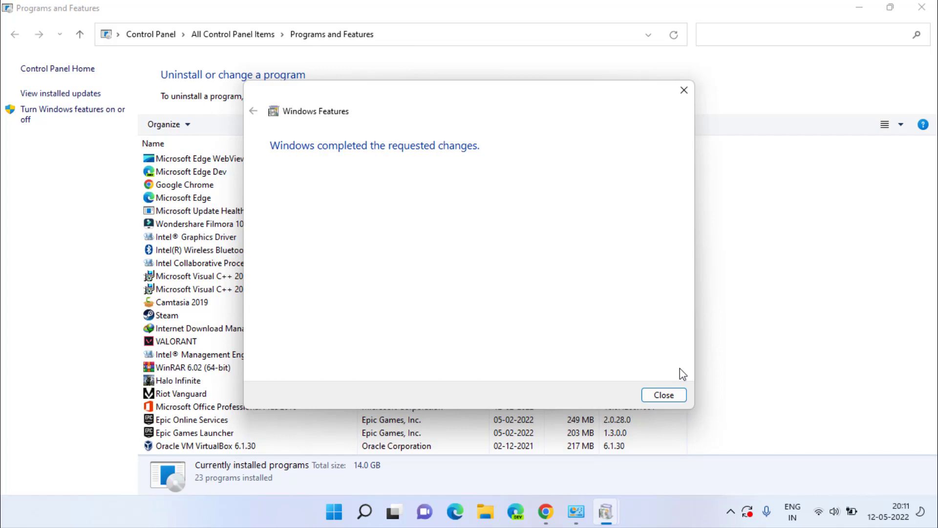
click(664, 395)
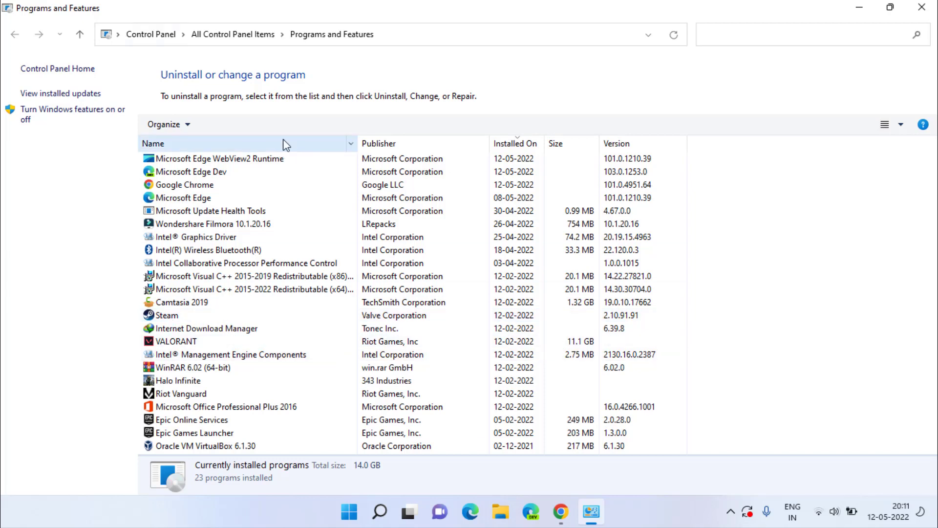
- Show the Installed Updates list and select the first Office Professional Plus 2016 update
click(67, 94)
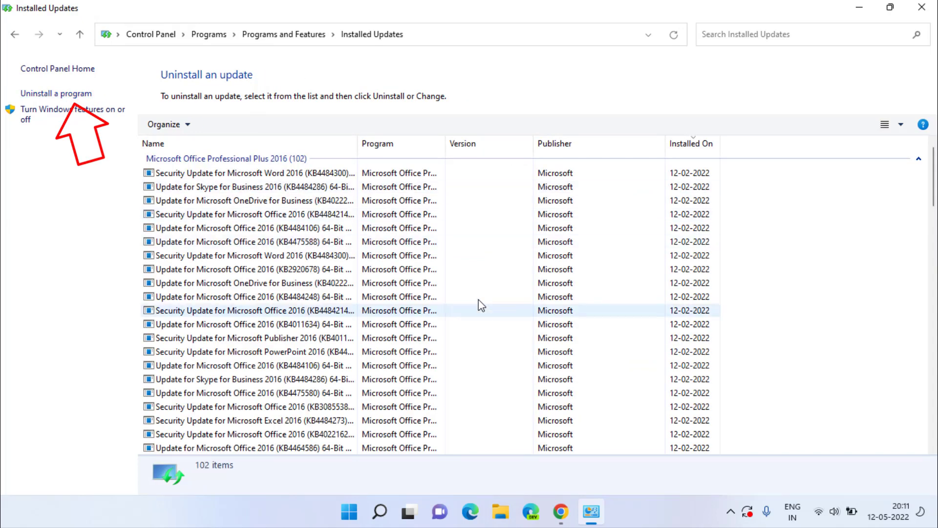
click(469, 173)
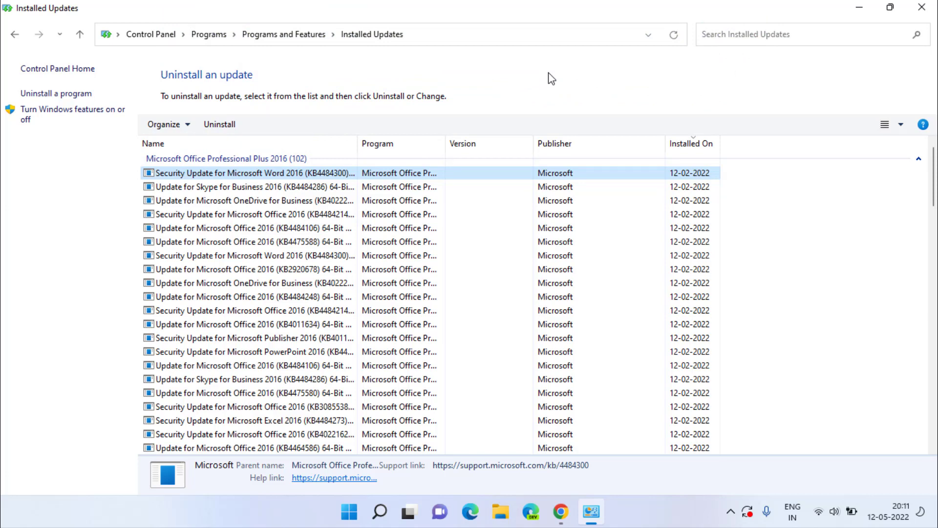
- Close the Installed Updates window
click(932, 3)
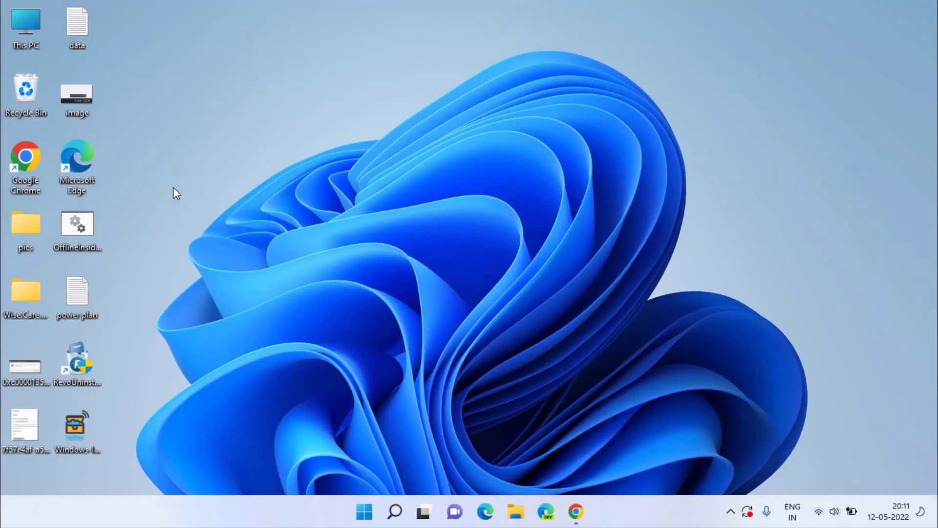